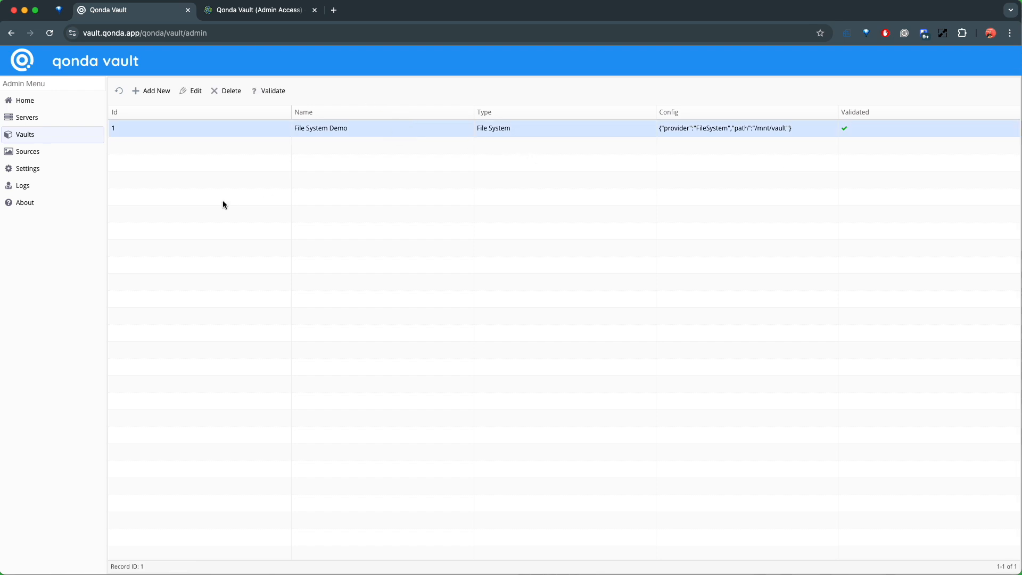
Step: Start a new record in Sources with BSO Enterprise as its server
left_click(27, 152)
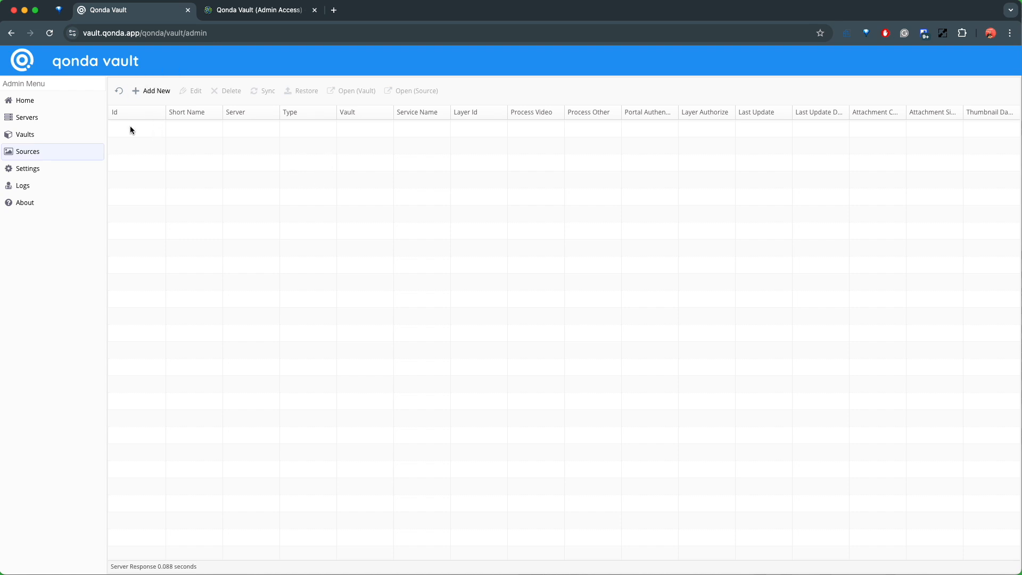
left_click(33, 154)
left_click(155, 94)
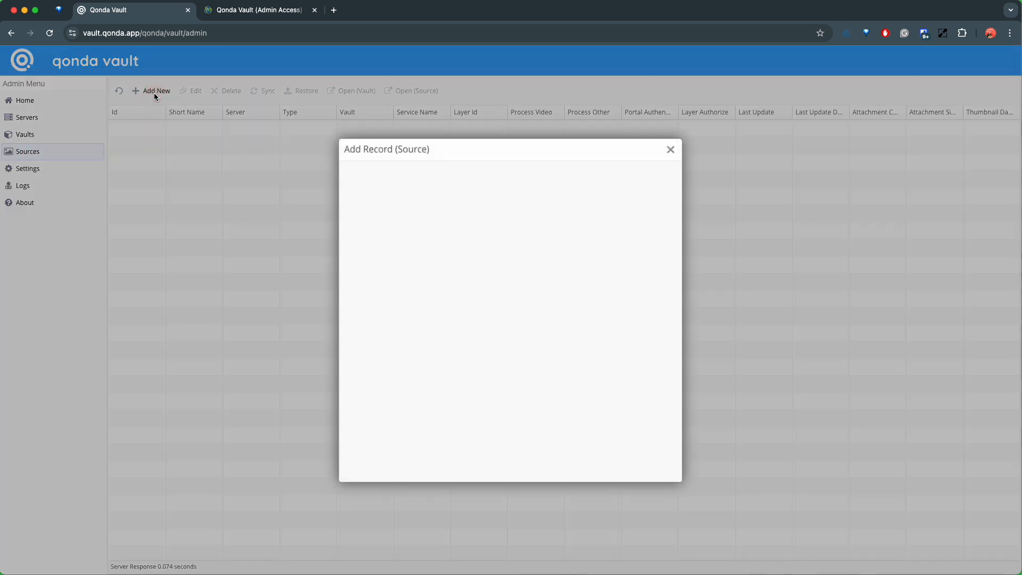
left_click(609, 206)
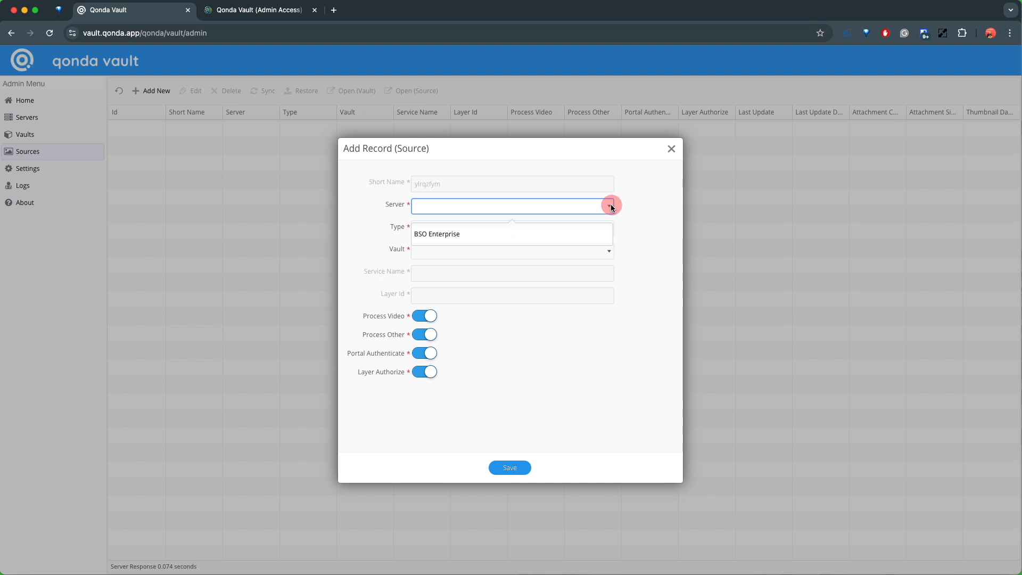
left_click(442, 233)
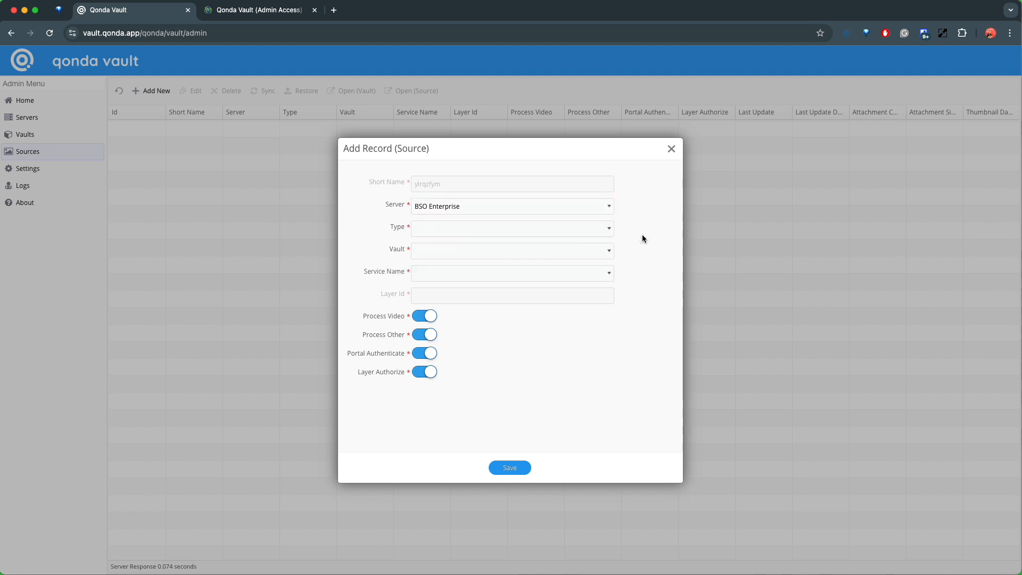
Step: Set the source's type to Shrink - Download Attachments & Replace (with thumbnail) and its vault to File System Demo
left_click(609, 228)
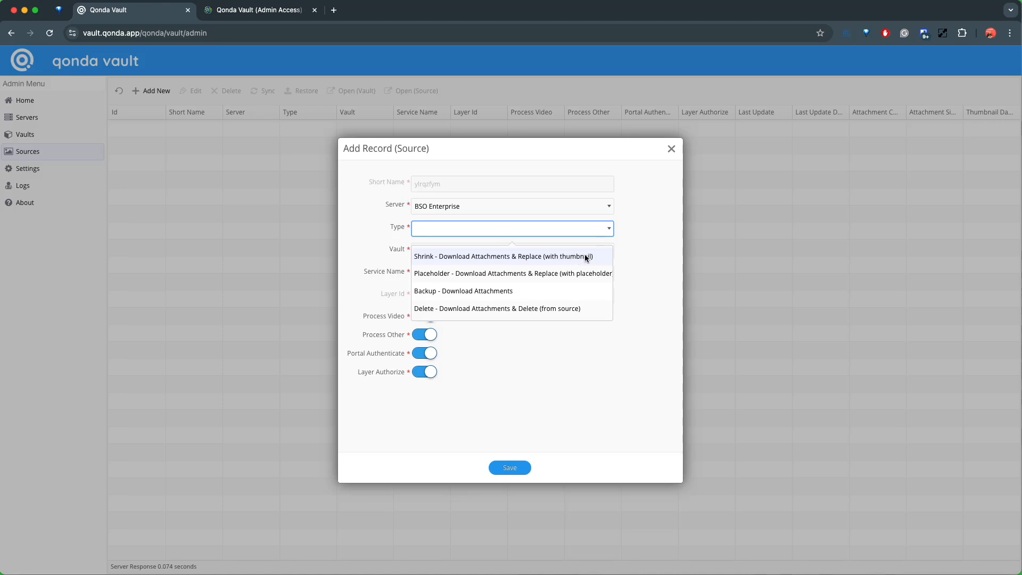
left_click(515, 256)
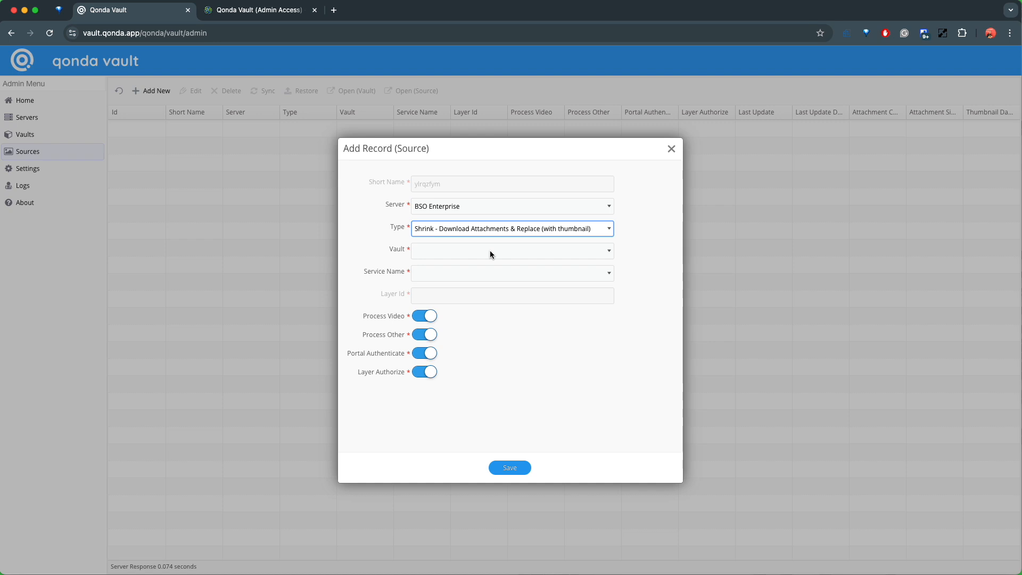
left_click(490, 252)
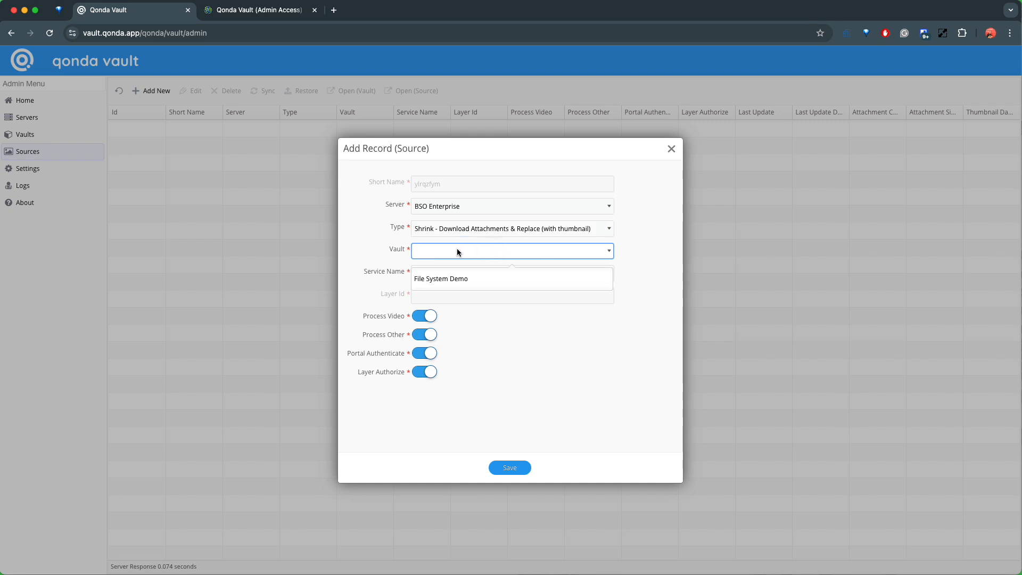
left_click(439, 278)
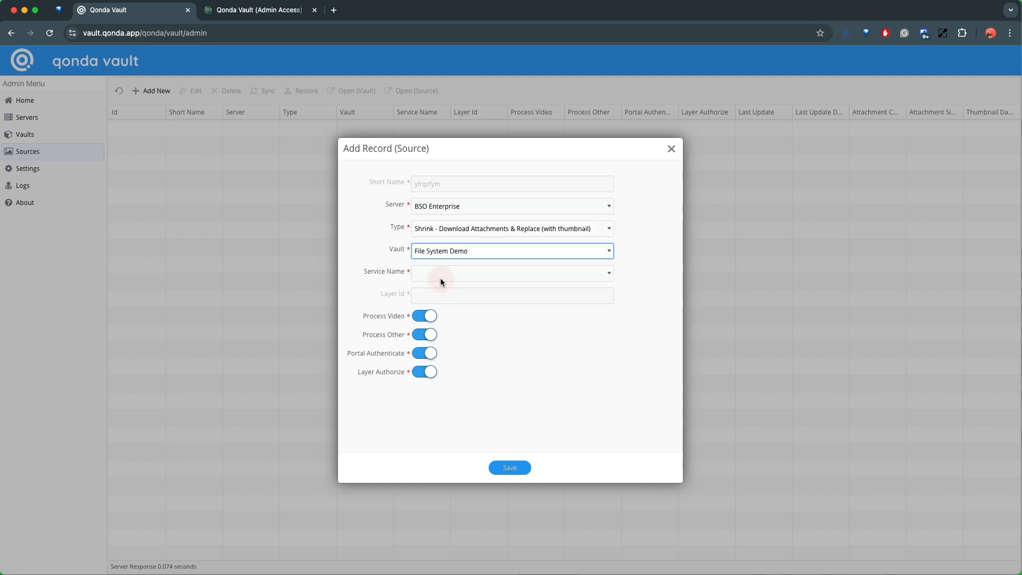
Step: Set the source's service name to SQL02/survey_12/FeatureServer and its layer ID to 0
left_click(601, 272)
scroll(532, 346, "down", 5)
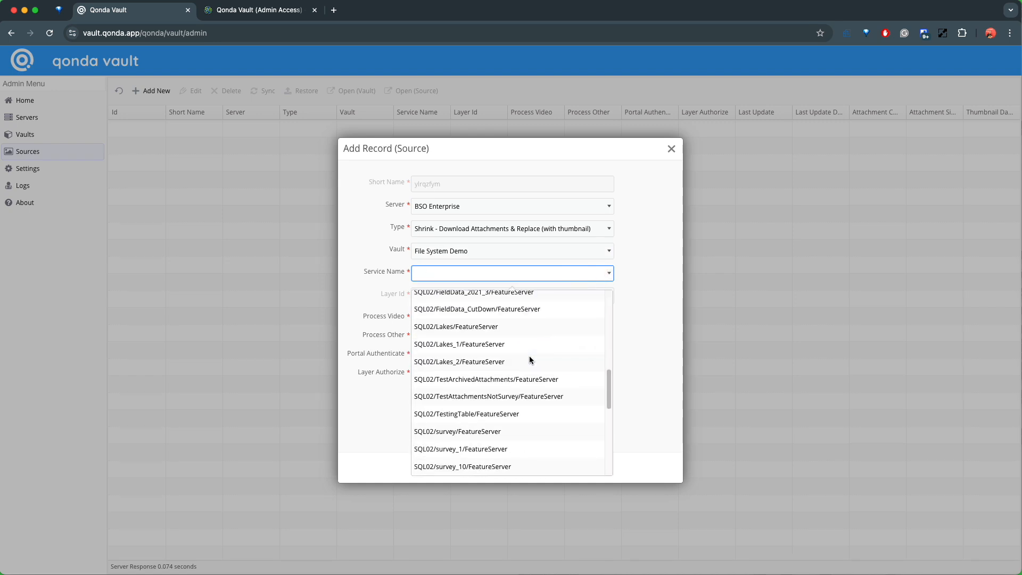
scroll(529, 359, "down", 5)
scroll(529, 359, "up", 3)
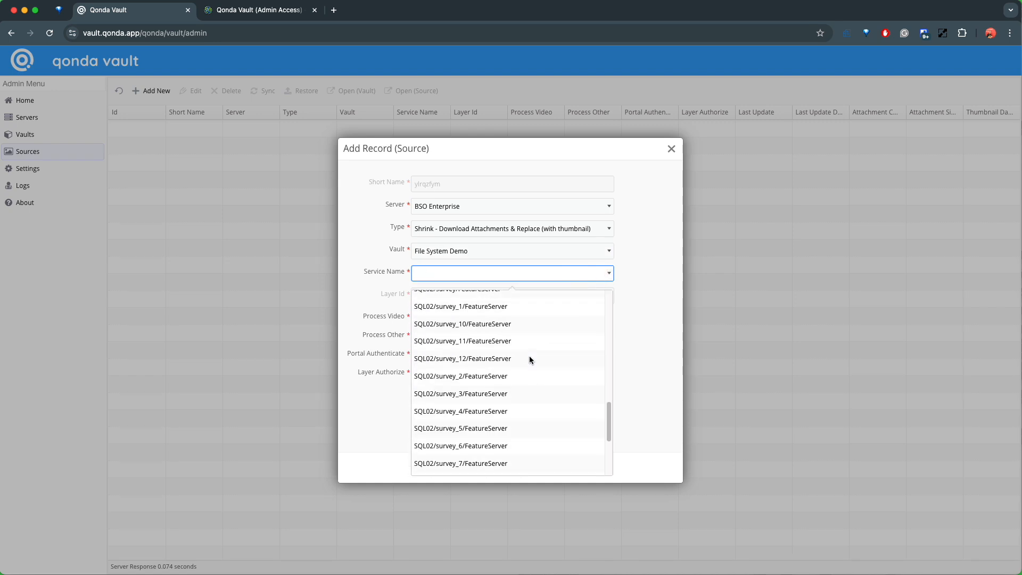
left_click(475, 359)
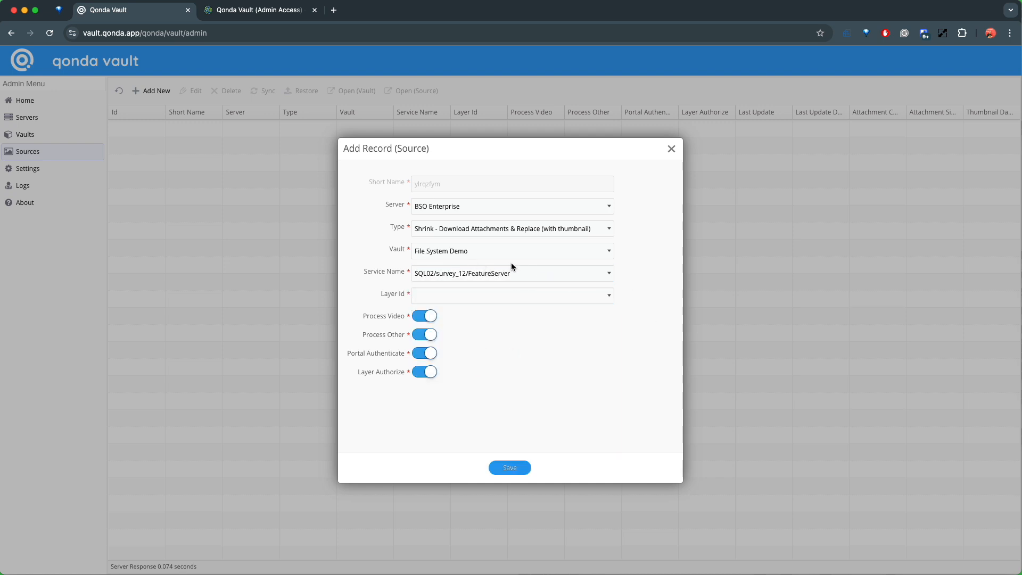
left_click(602, 294)
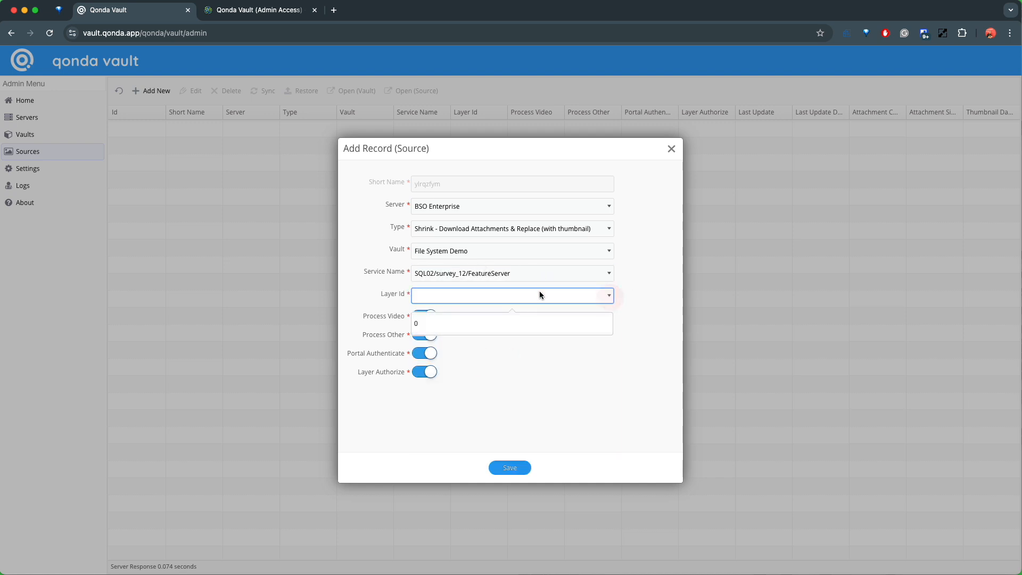
left_click(432, 323)
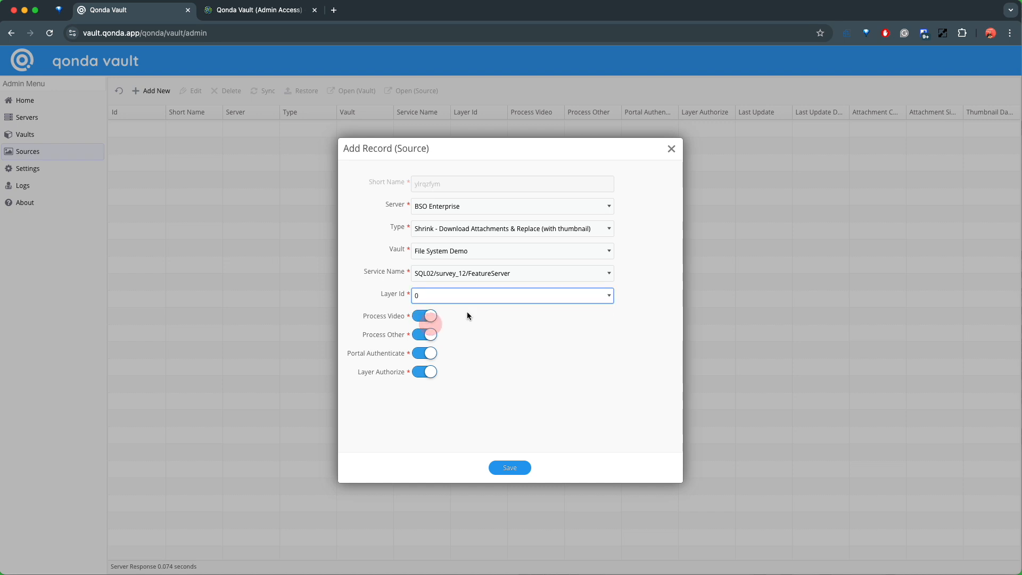
Step: Try SampleWorldCities/FeatureServer as the service name and check which layer IDs it offers
left_click(599, 274)
scroll(548, 383, "down", 5)
scroll(537, 384, "down", 3)
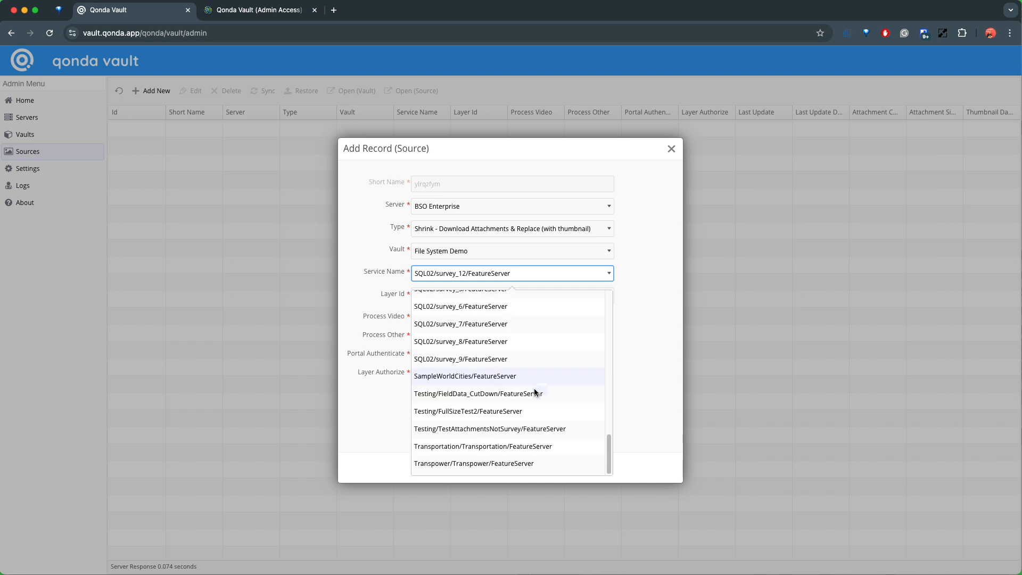
left_click(438, 375)
left_click(580, 295)
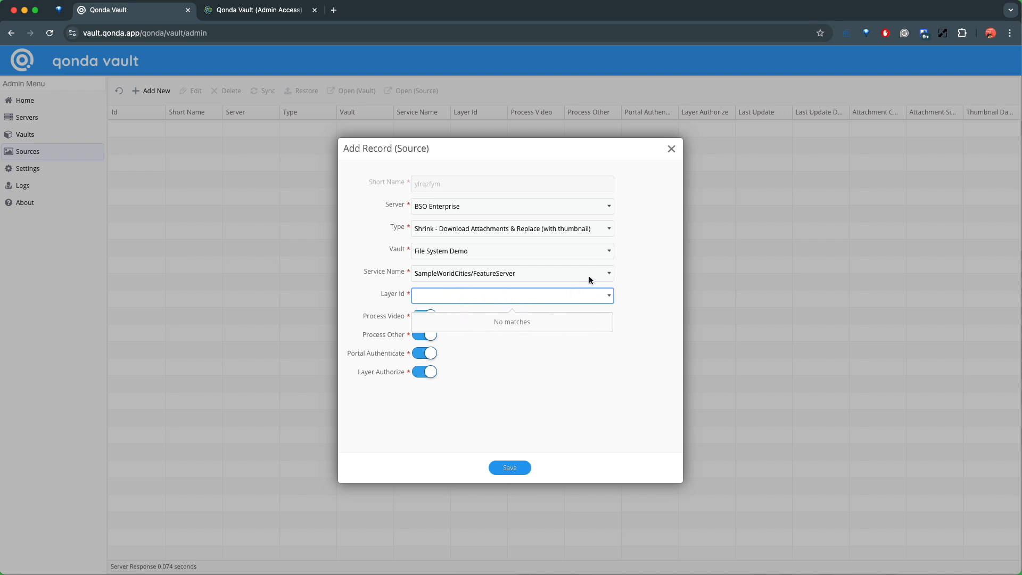
Step: Switch the service name back to SQL02/survey_12/FeatureServer and choose layer ID 0 again
left_click(610, 273)
scroll(503, 356, "down", 5)
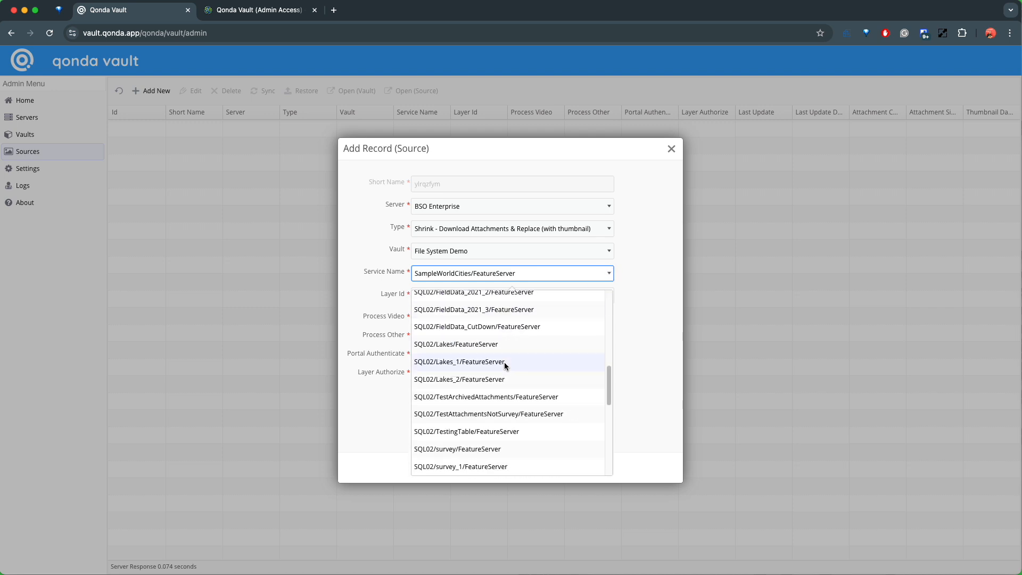
scroll(500, 359, "down", 3)
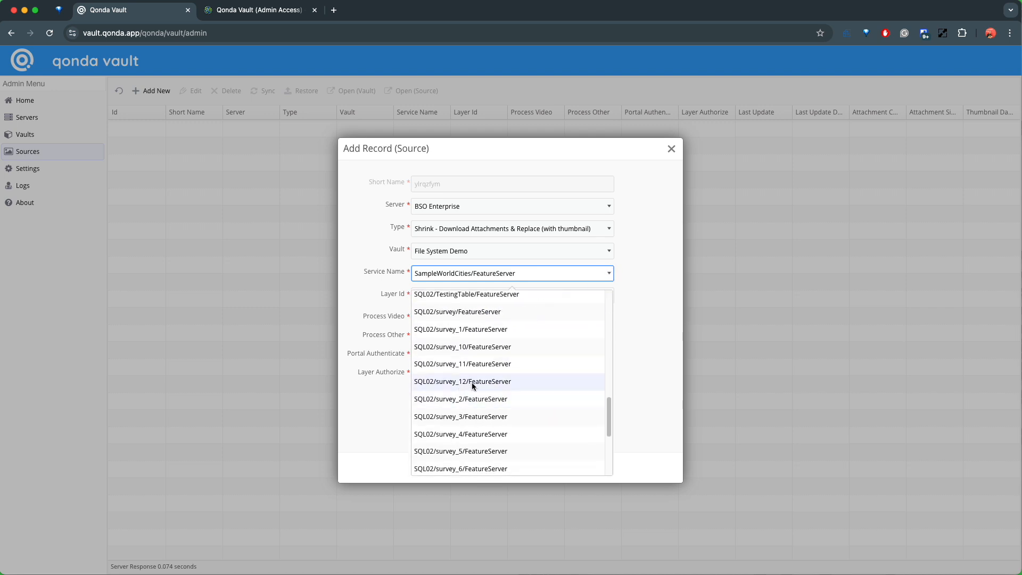
left_click(469, 383)
left_click(609, 295)
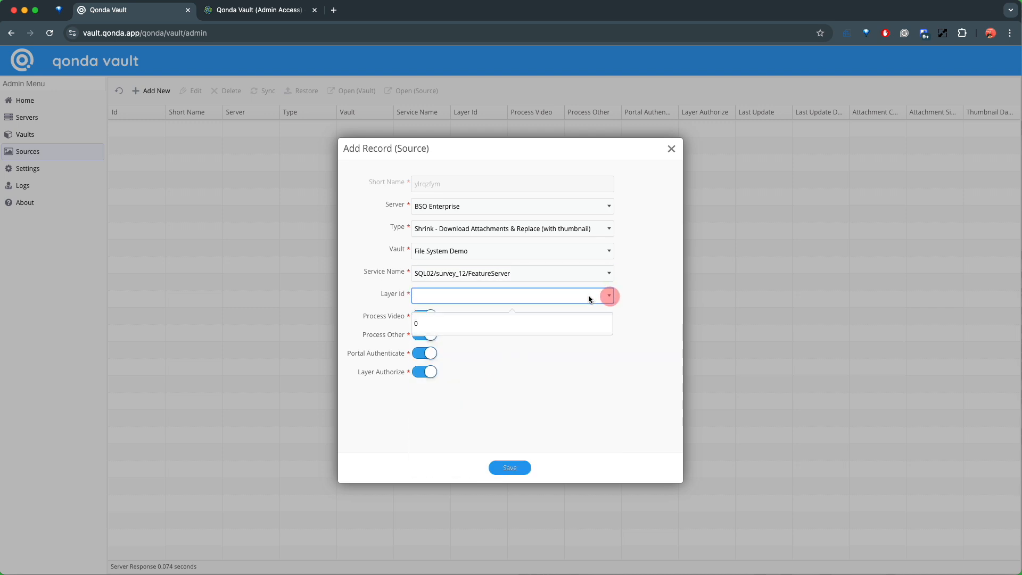
left_click(421, 322)
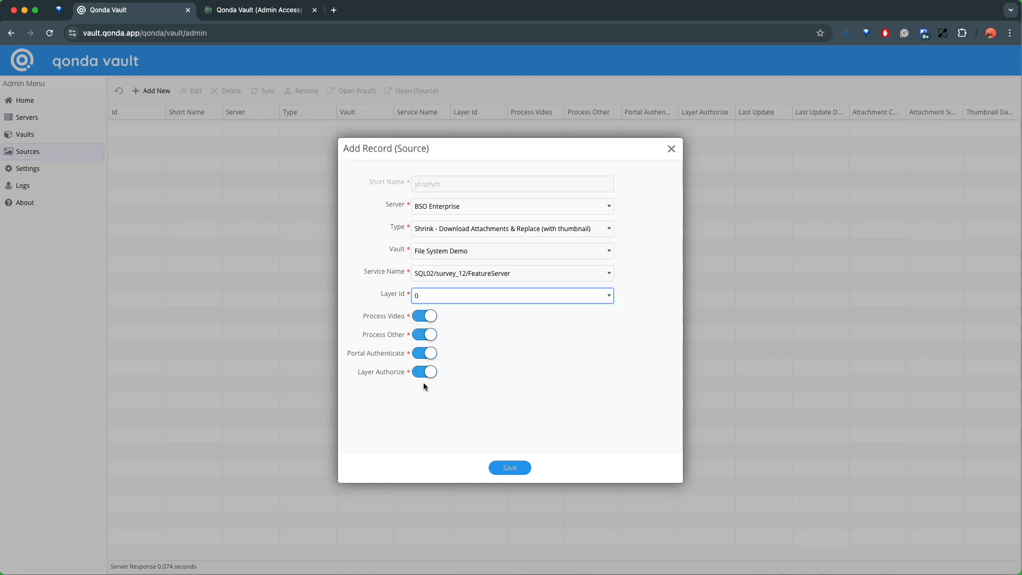
Step: Switch Portal Authenticate and Layer Authorize off and back on for the new source
left_click(421, 318)
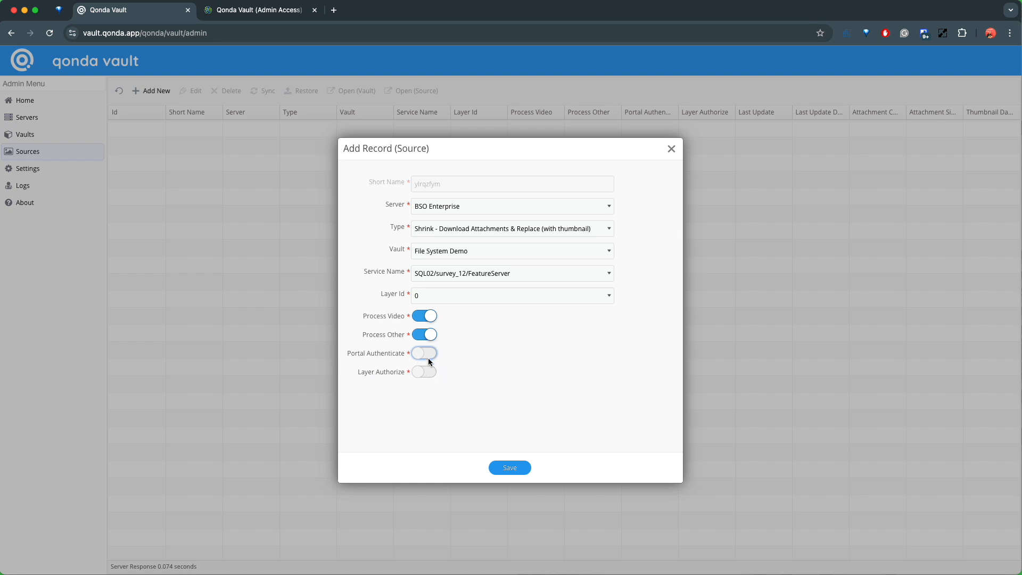
left_click(424, 372)
left_click(428, 371)
left_click(432, 352)
left_click(418, 372)
Step: Save the new source record, reload the sources list and dismiss the notification
left_click(513, 470)
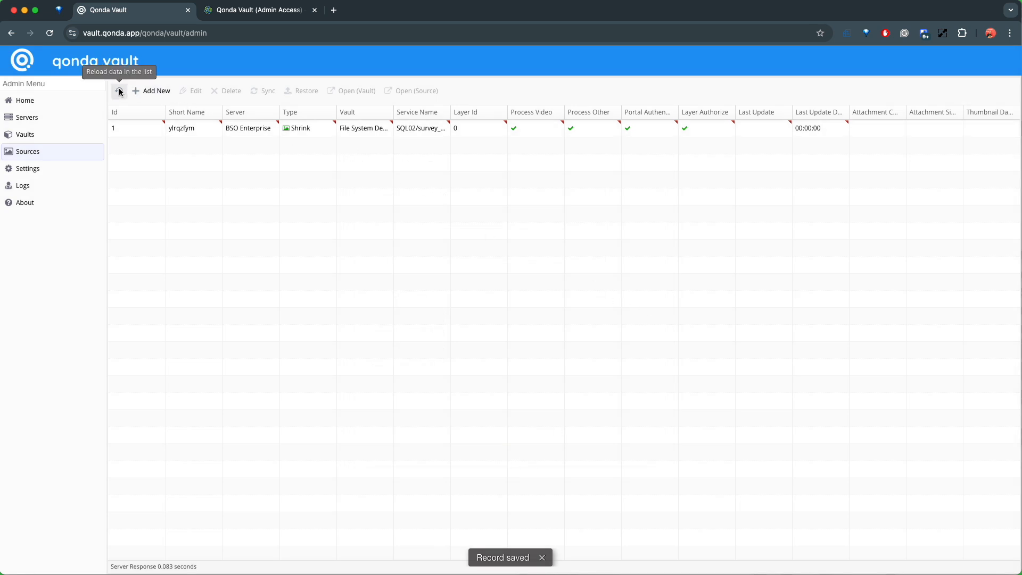
left_click(119, 92)
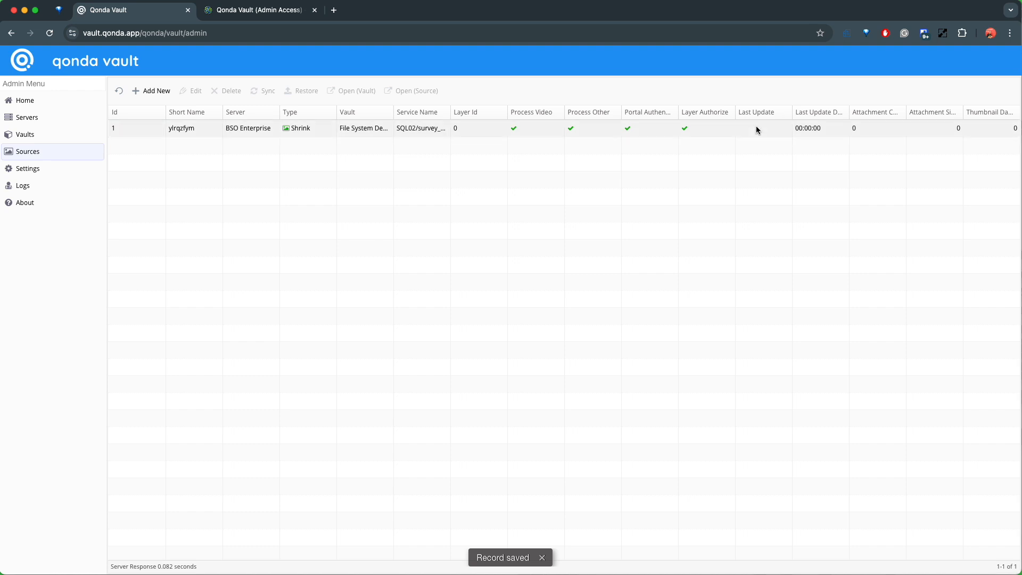
left_click(543, 558)
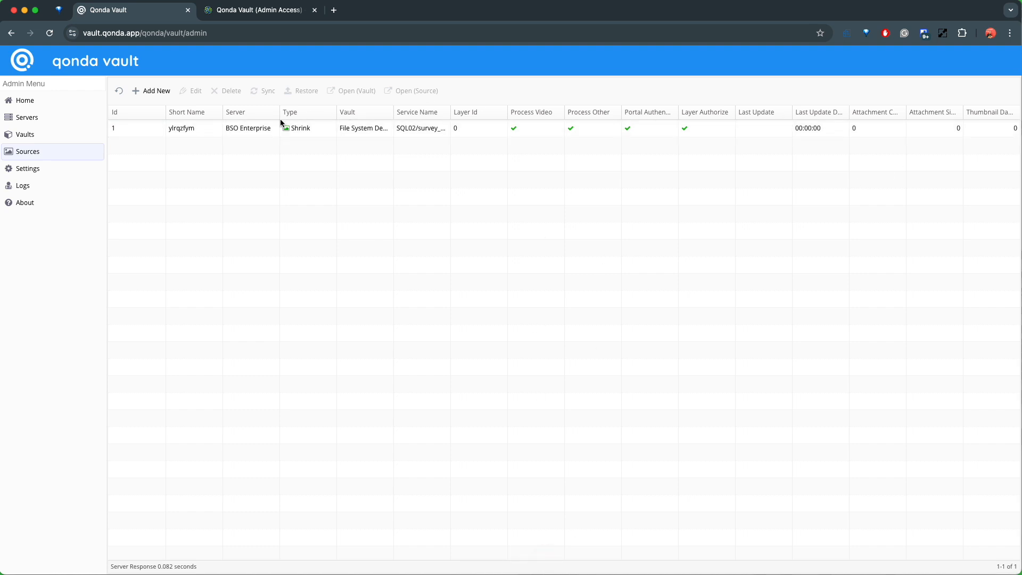
Step: Sync the BSO Enterprise Shrink source and confirm the request
left_click(243, 133)
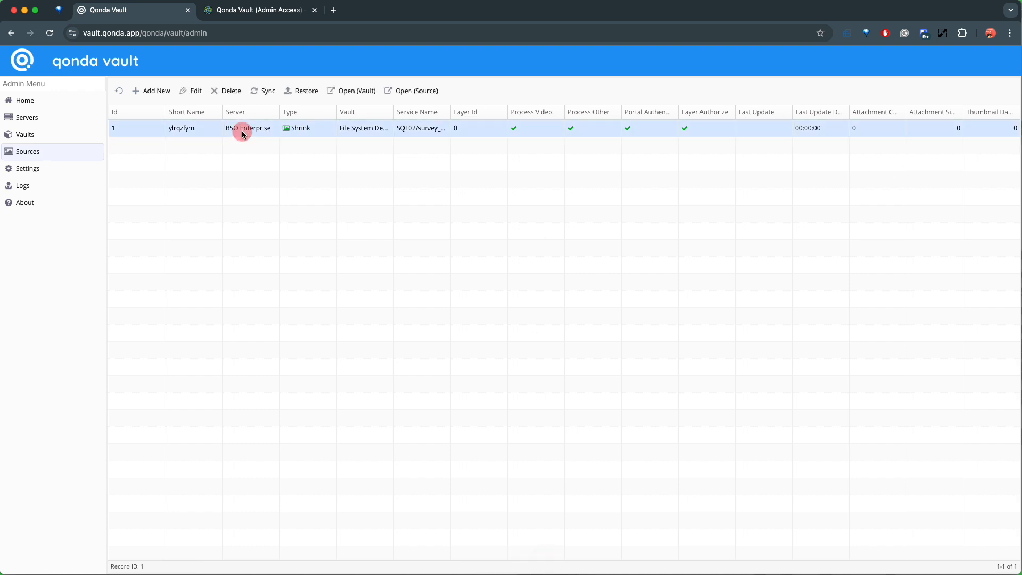
left_click(262, 93)
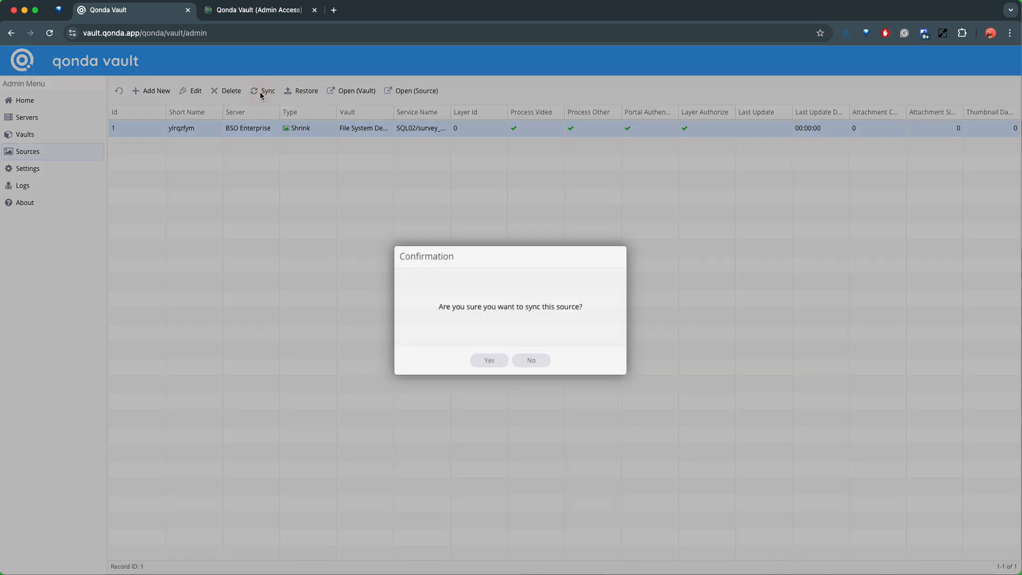
left_click(488, 362)
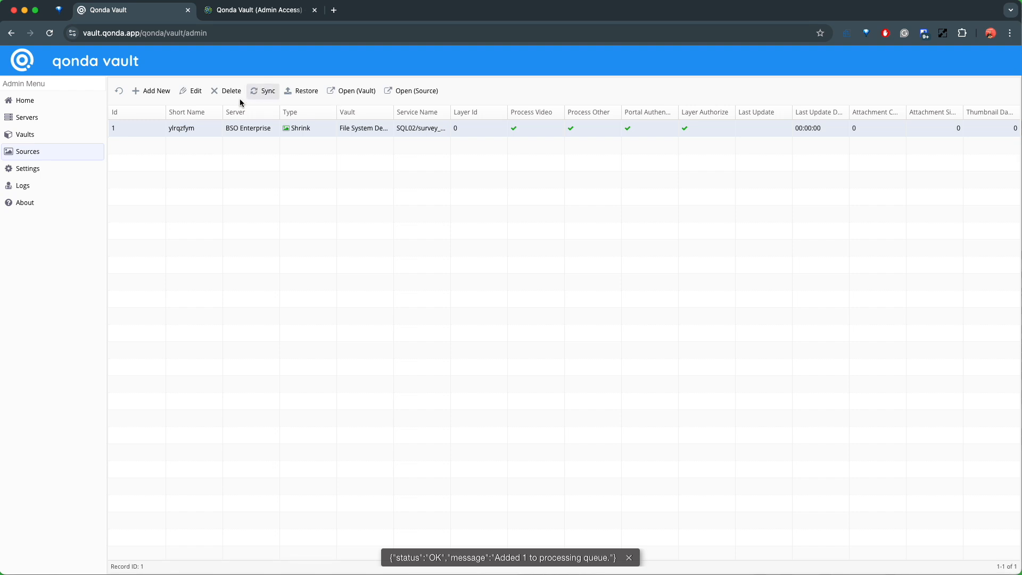
Step: Review the update_time and update_threads entries in the application settings
left_click(31, 171)
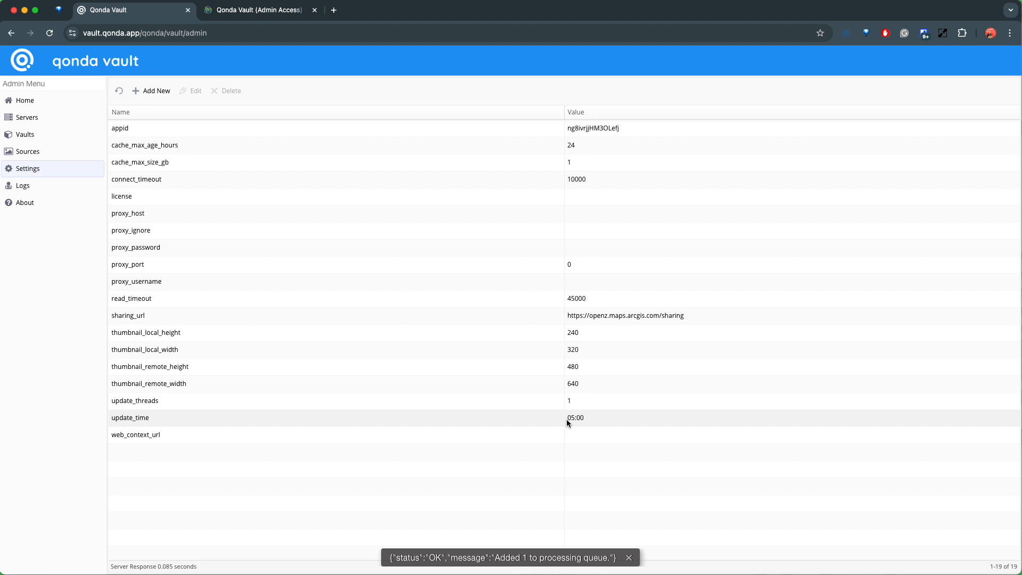
left_click(191, 417)
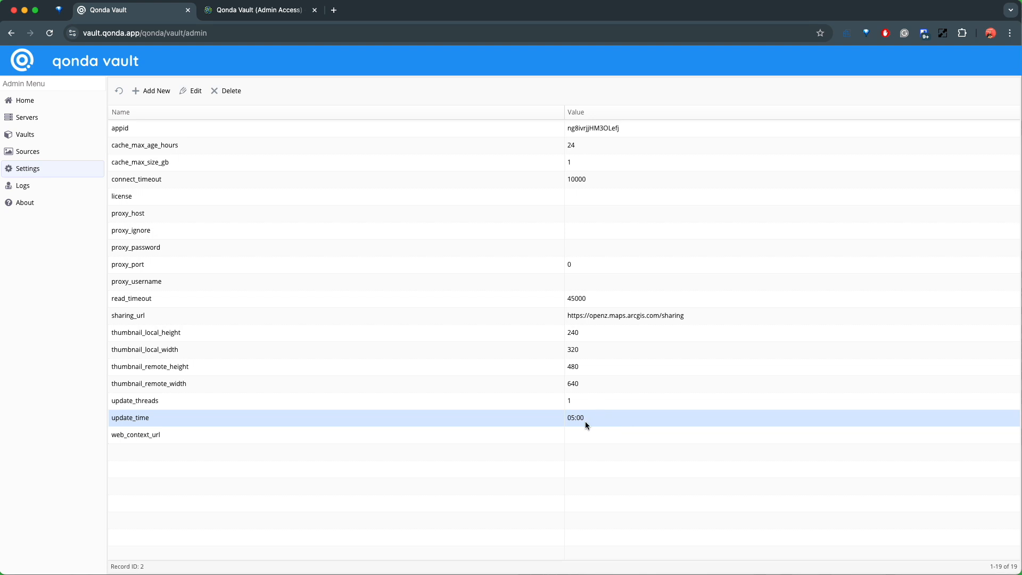
left_click(27, 151)
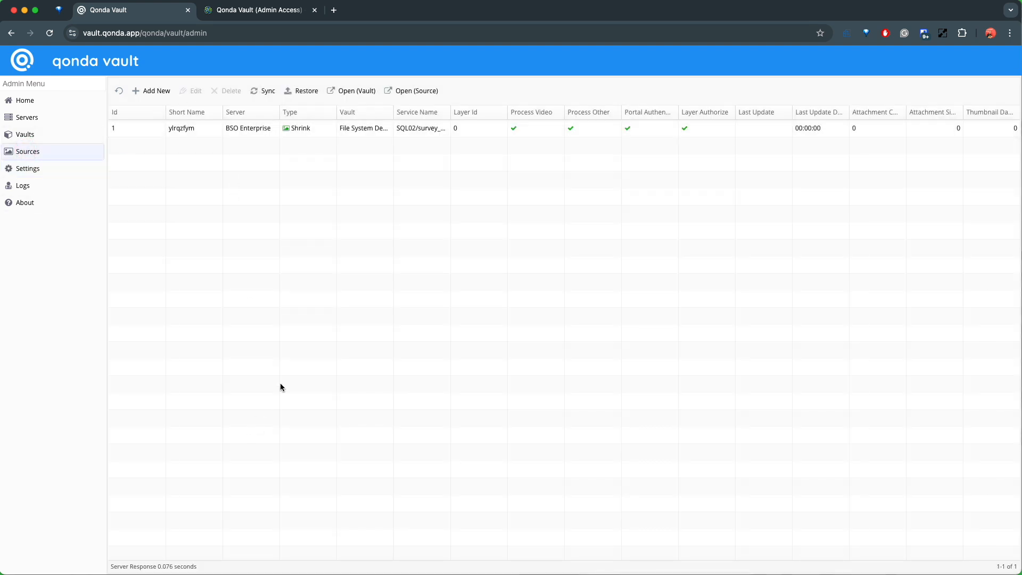
left_click(18, 172)
left_click(599, 399)
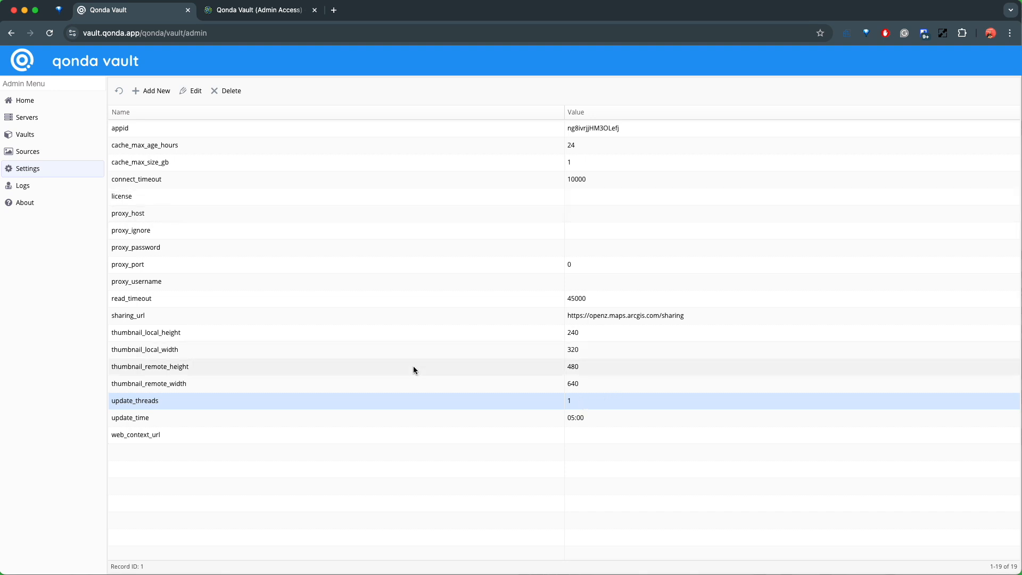
left_click(583, 400)
left_click(582, 400)
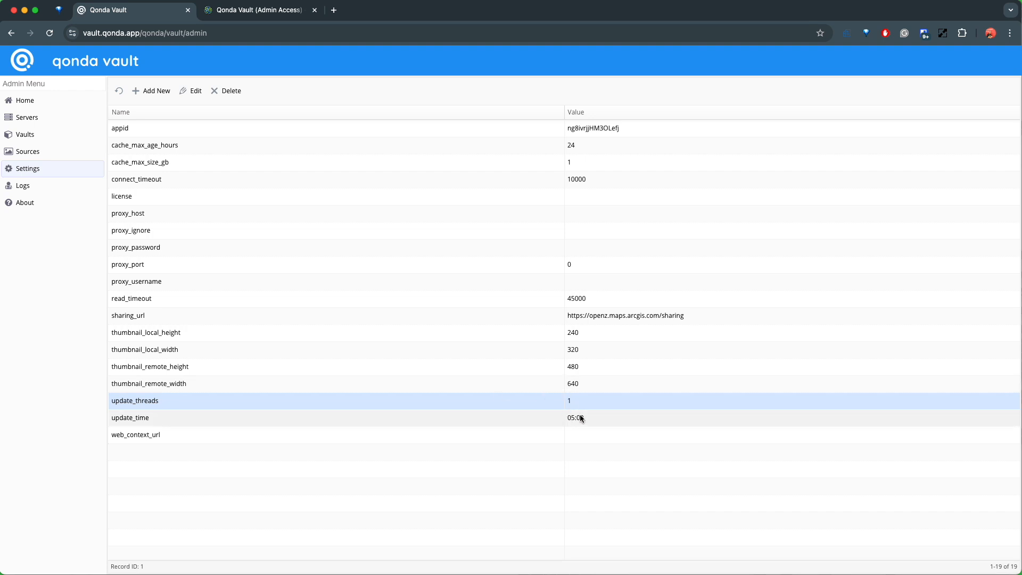
Step: Return to the sources list, select the Shrink source and reload the list to check its sync progress
left_click(21, 153)
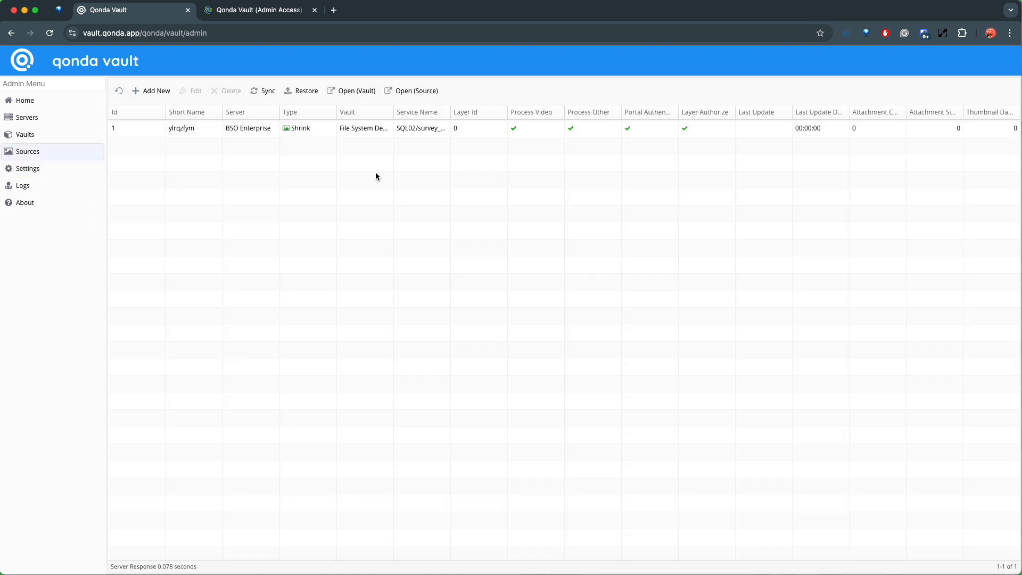
left_click(402, 128)
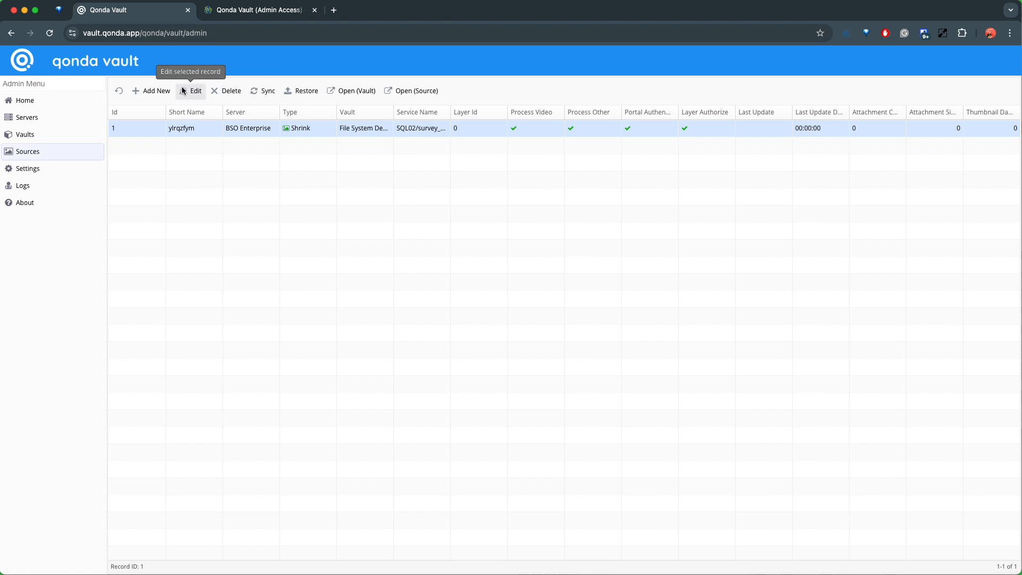
left_click(118, 92)
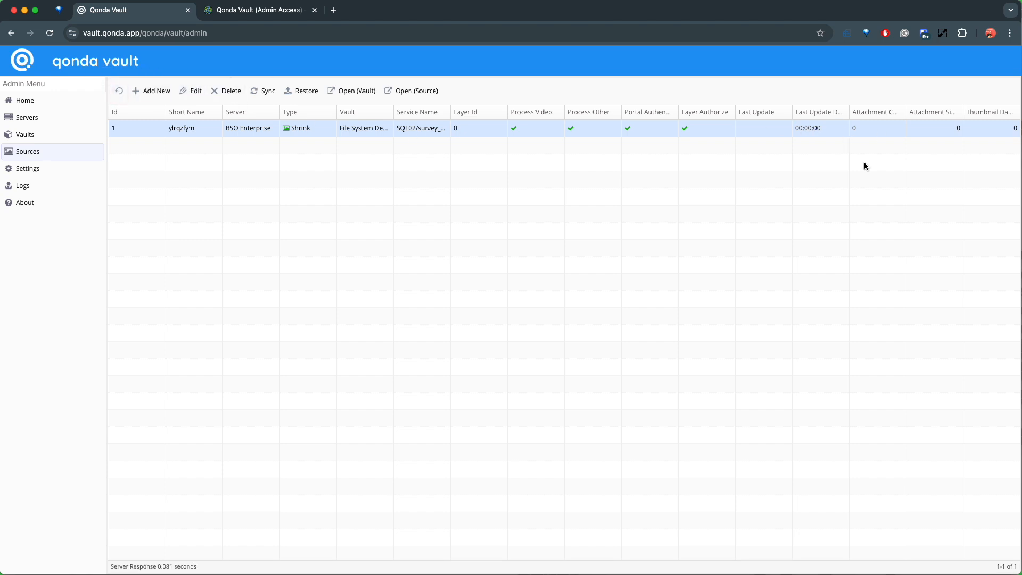